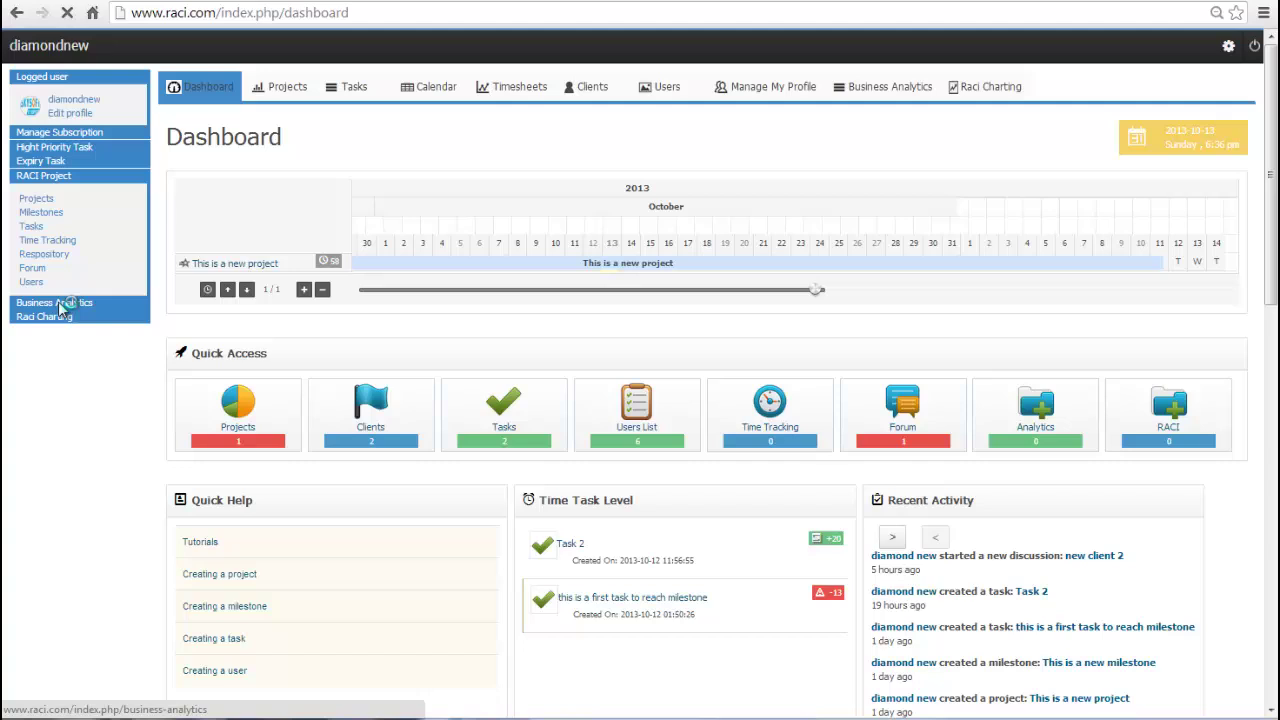
# Step: Open the Business Analytics form from the sidebar and submit it with the Save icon
pyautogui.click(118, 524)
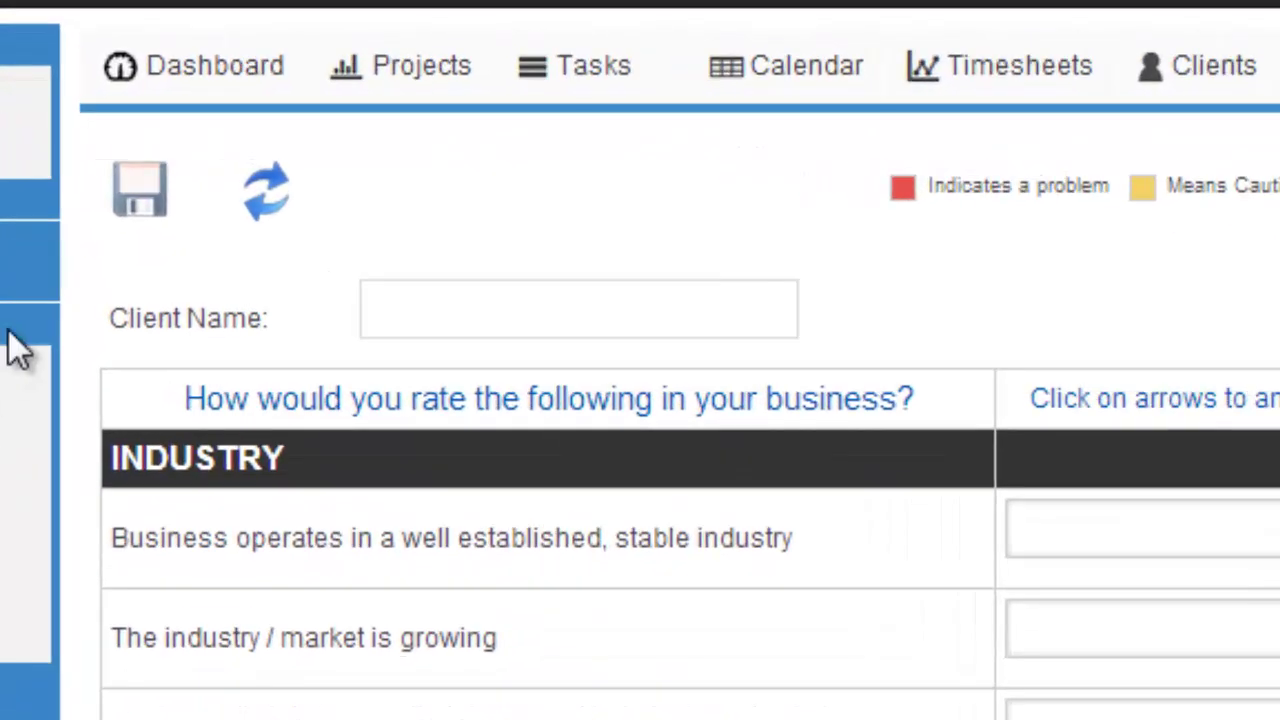
pyautogui.click(127, 201)
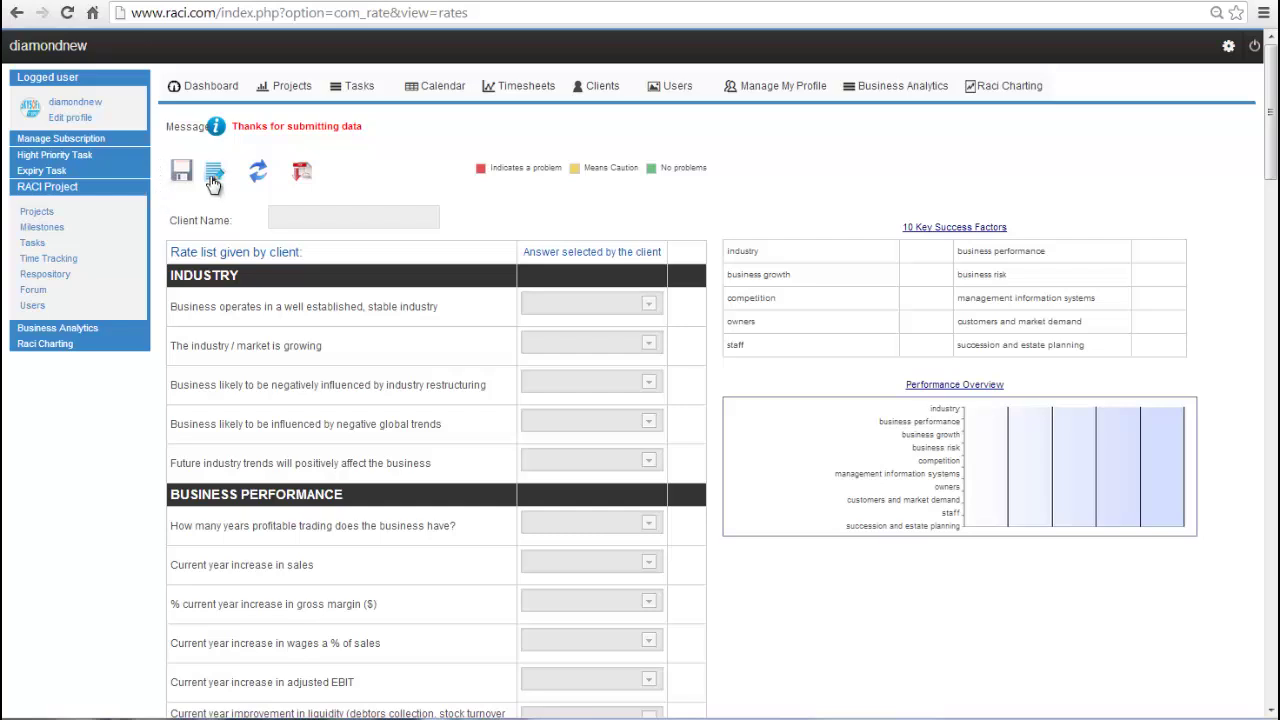
# Step: Unlock the submitted form for editing and enter the client's business name in Client Name
pyautogui.click(214, 172)
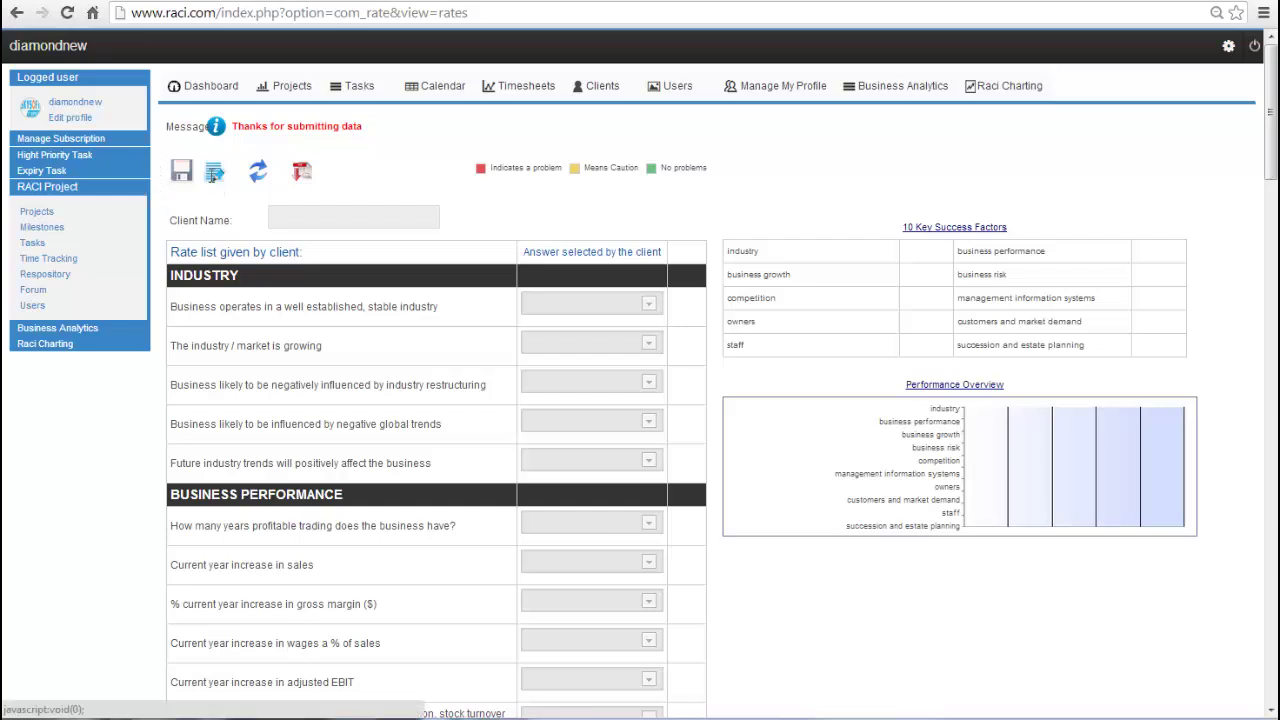
pyautogui.click(280, 214)
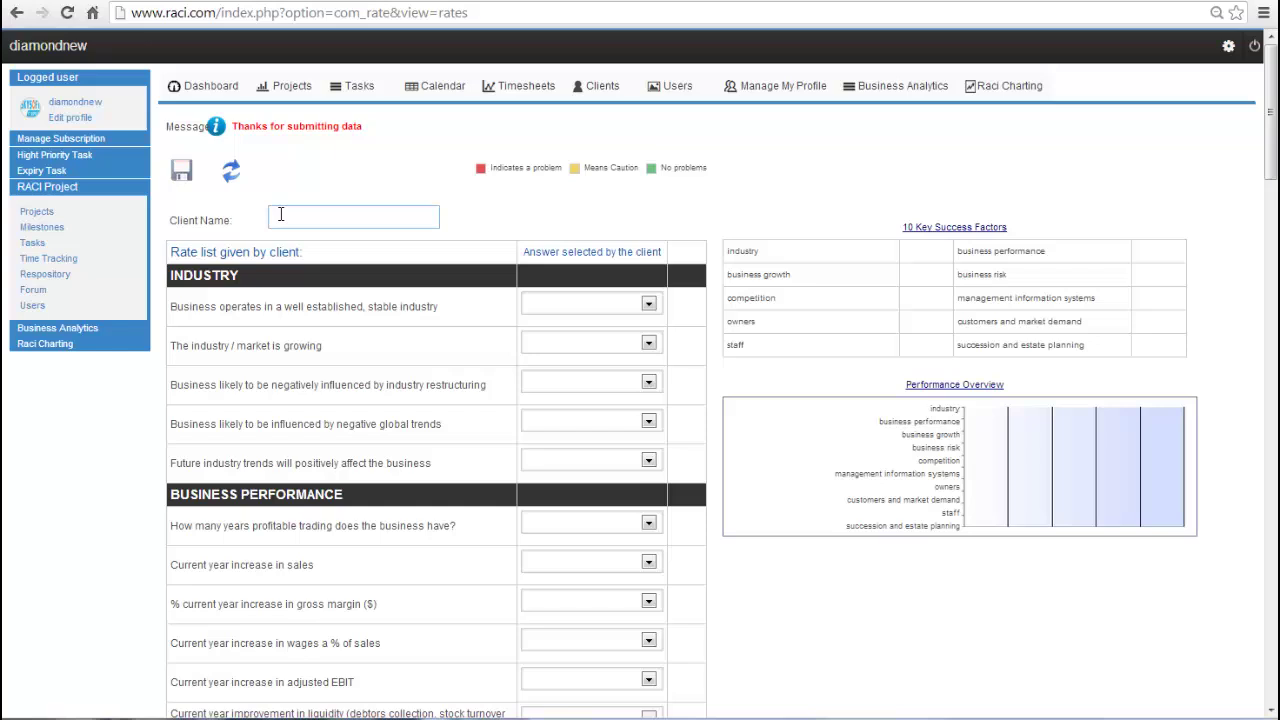
pyautogui.write('Potters linings')
# Step: Try Definitely, No- Will change significantly and Probably on the first Industry statement, then settle on Probably
pyautogui.click(648, 308)
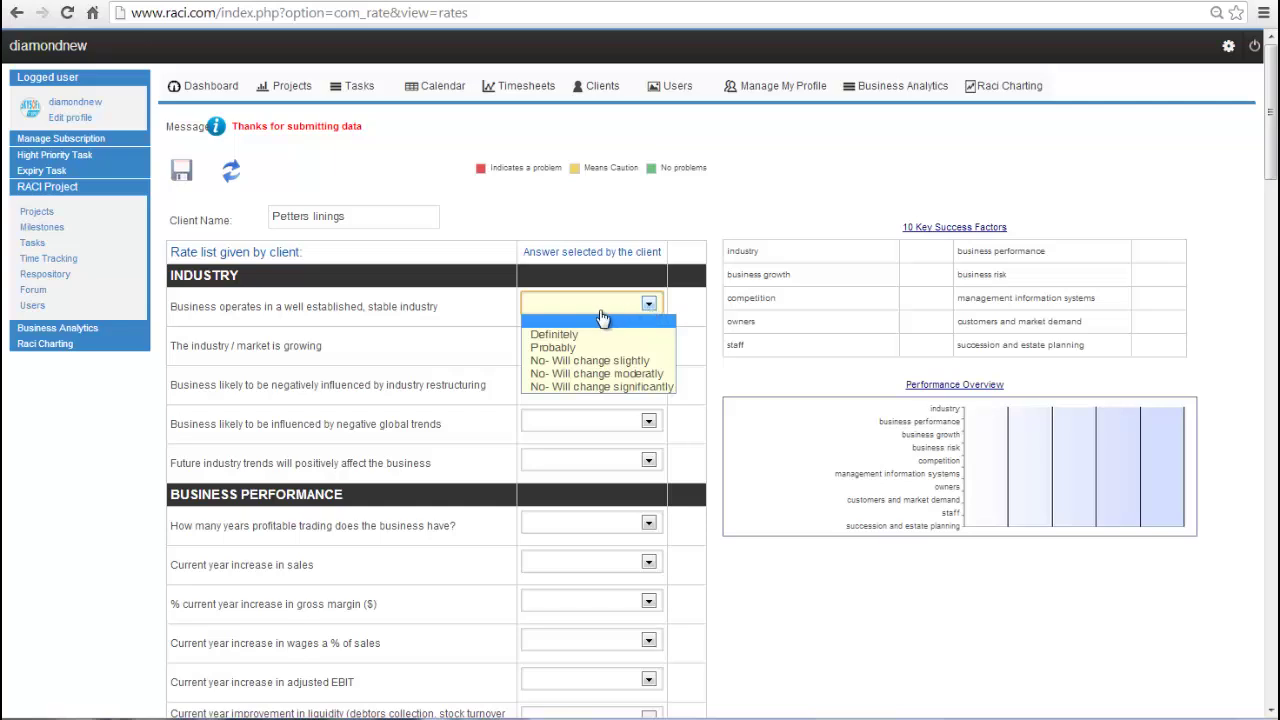
pyautogui.click(580, 334)
pyautogui.click(648, 303)
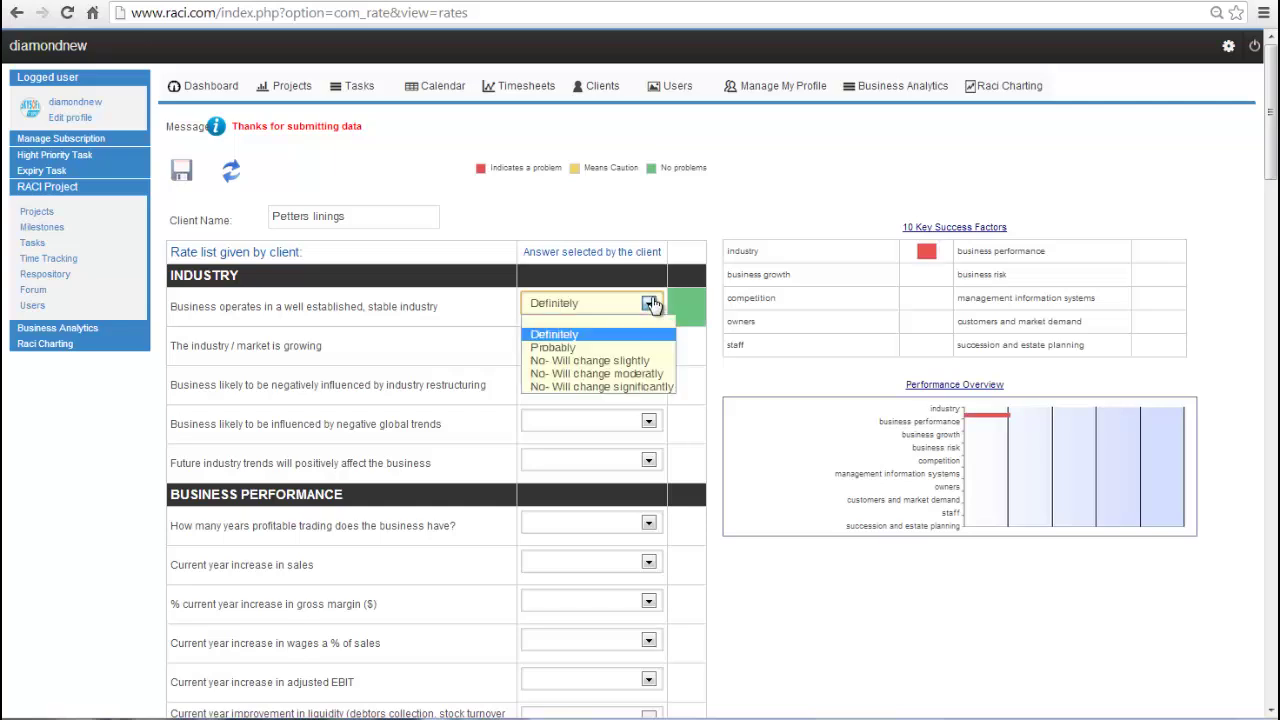
pyautogui.click(603, 388)
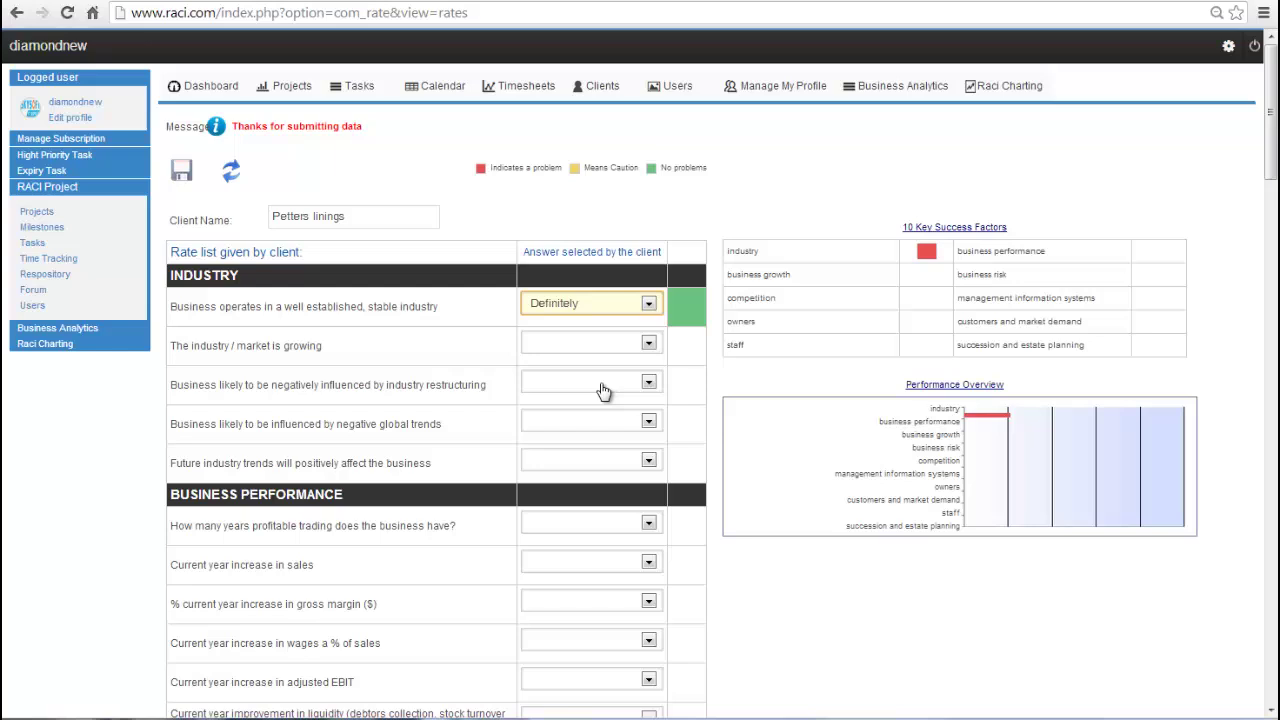
pyautogui.click(650, 308)
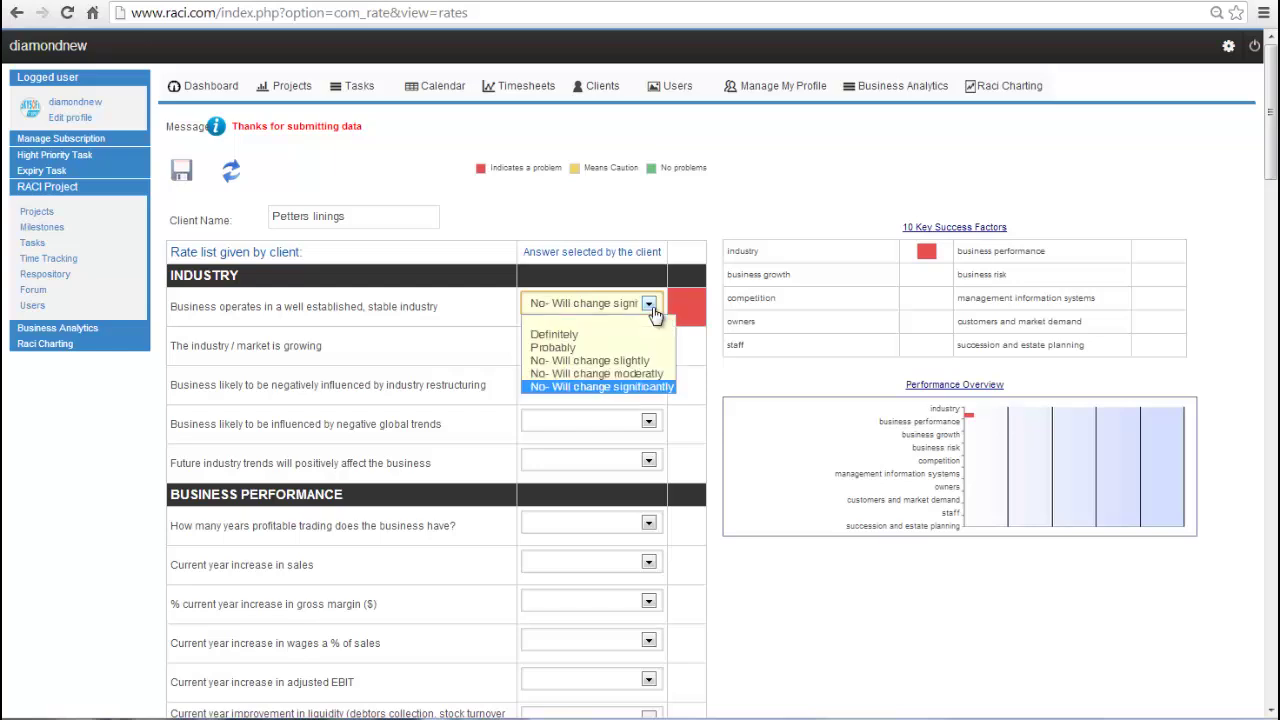
pyautogui.click(613, 348)
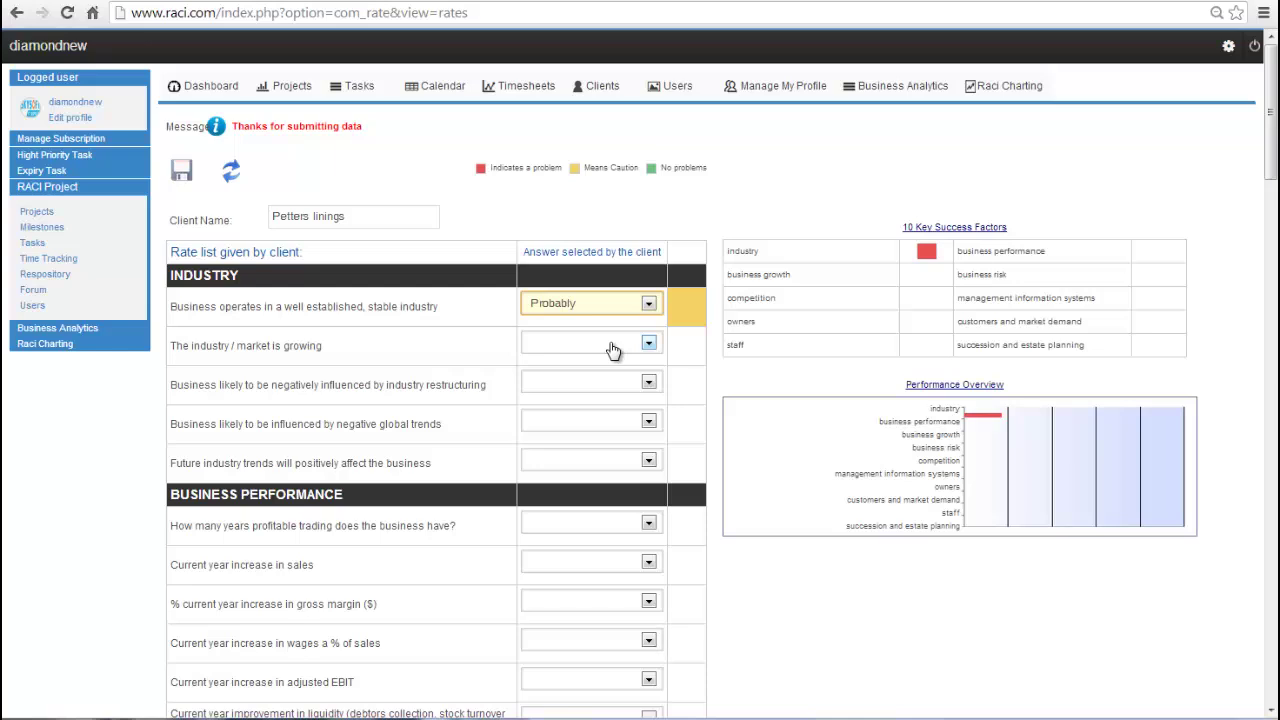
pyautogui.click(648, 306)
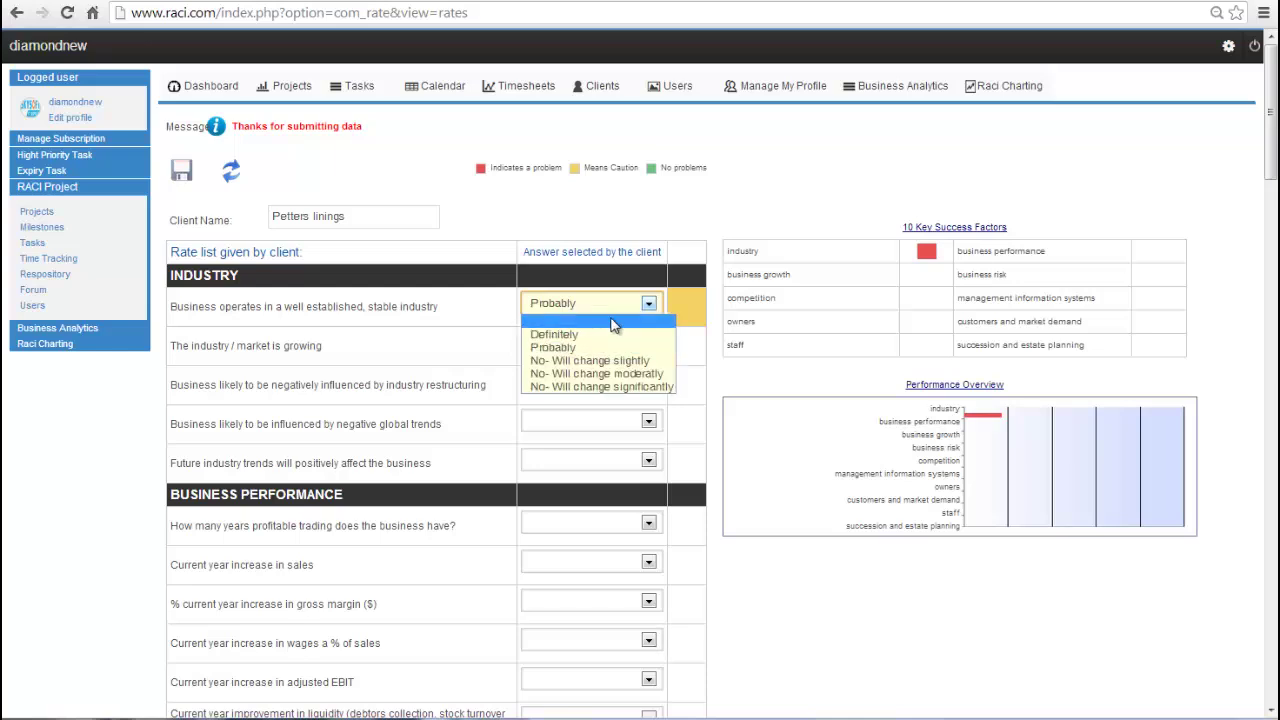
pyautogui.click(613, 321)
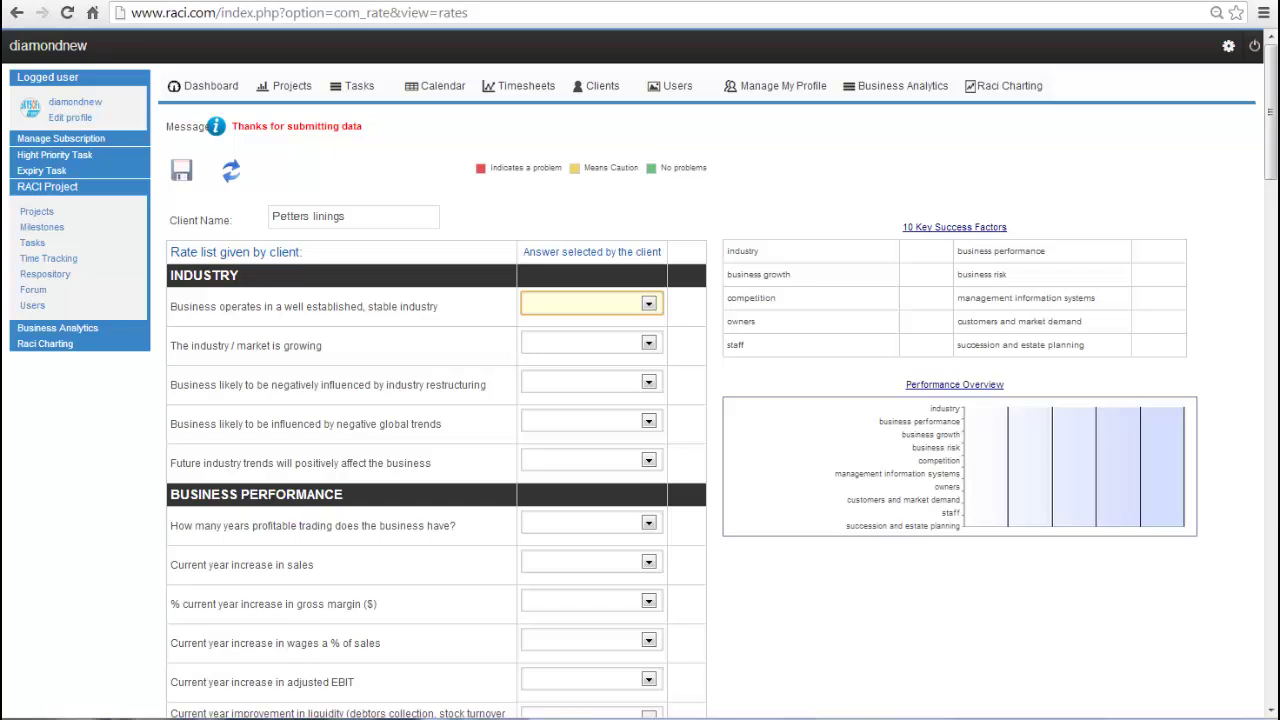
pyautogui.click(648, 306)
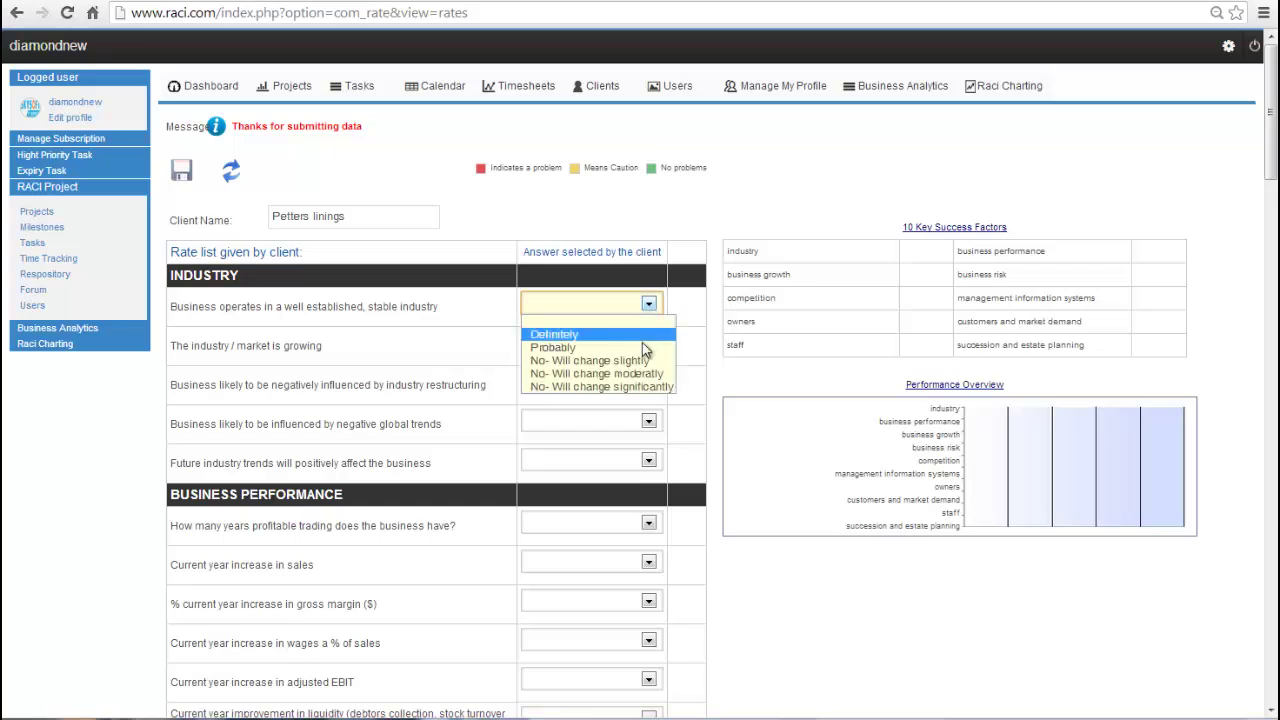
pyautogui.click(650, 347)
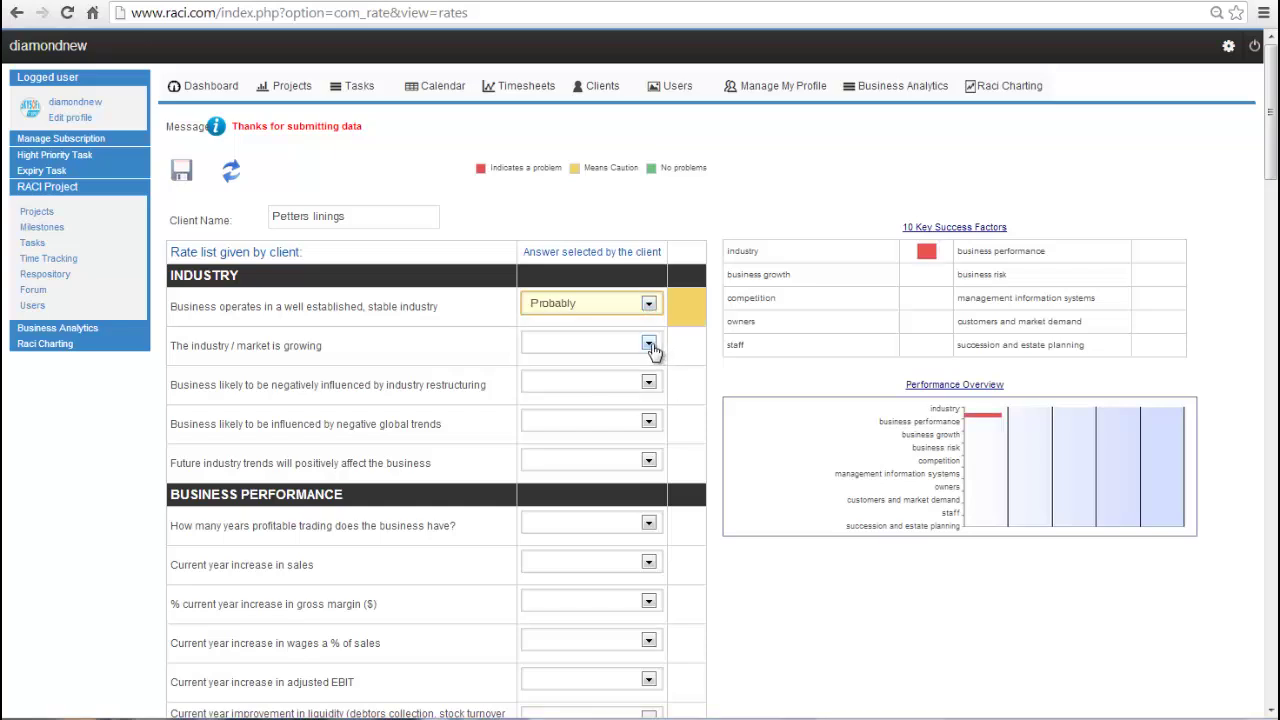
# Step: Rate the Industry questions: No- its contracting, slightly, Not at all, and No- slightly negative
pyautogui.moveTo(650, 342); pyautogui.dragTo(580, 410)
pyautogui.moveTo(648, 381); pyautogui.dragTo(560, 423)
pyautogui.moveTo(648, 420); pyautogui.dragTo(555, 449)
pyautogui.moveTo(648, 459); pyautogui.dragTo(629, 549)
# Step: Set profitable trading years to > 10 and sales increase to 11-20%, then answer the following questions
pyautogui.moveTo(648, 561); pyautogui.dragTo(560, 606)
pyautogui.moveTo(648, 600); pyautogui.dragTo(588, 672)
pyautogui.moveTo(648, 643); pyautogui.dragTo(560, 697)
pyautogui.scroll(-2, 590, 600)
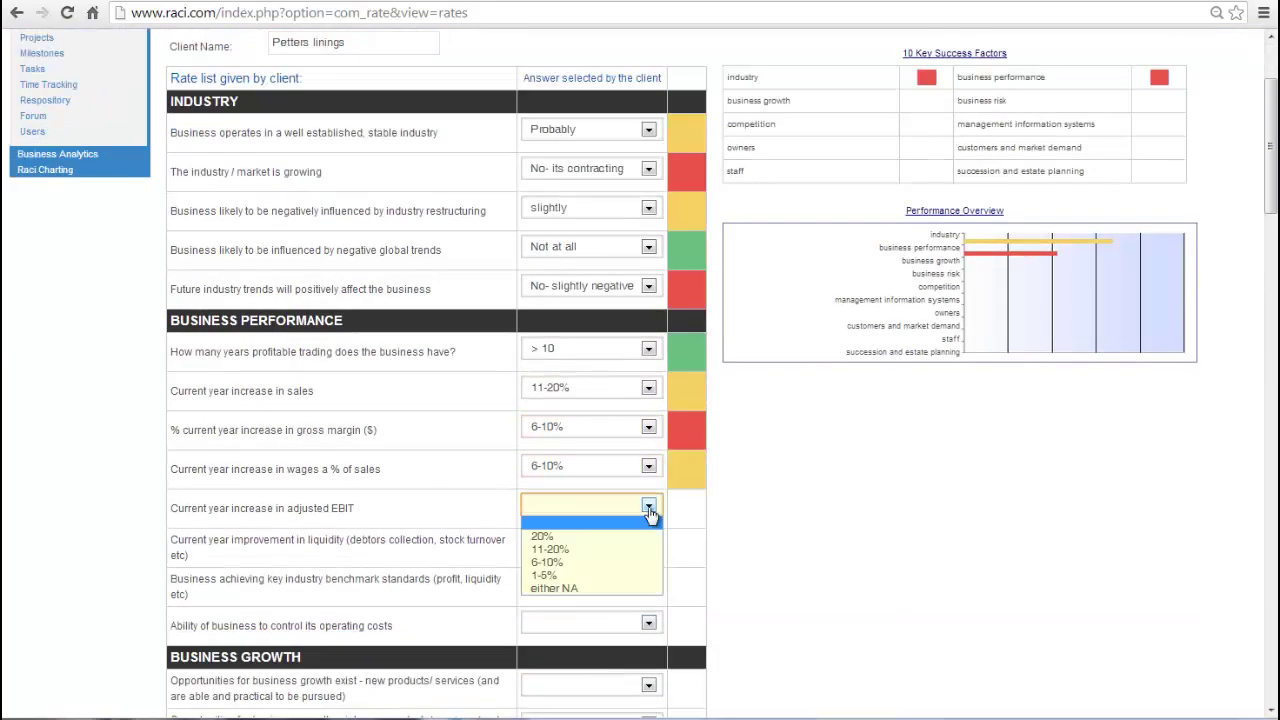
pyautogui.moveTo(648, 502); pyautogui.dragTo(560, 534)
pyautogui.moveTo(648, 544); pyautogui.dragTo(560, 576)
pyautogui.moveTo(648, 581); pyautogui.dragTo(560, 606)
# Step: Answer the next block of rating questions further down the form
pyautogui.scroll(-3, 614, 571)
pyautogui.moveTo(648, 424); pyautogui.dragTo(560, 481)
pyautogui.moveTo(648, 463); pyautogui.dragTo(588, 538)
pyautogui.moveTo(648, 505); pyautogui.dragTo(560, 588)
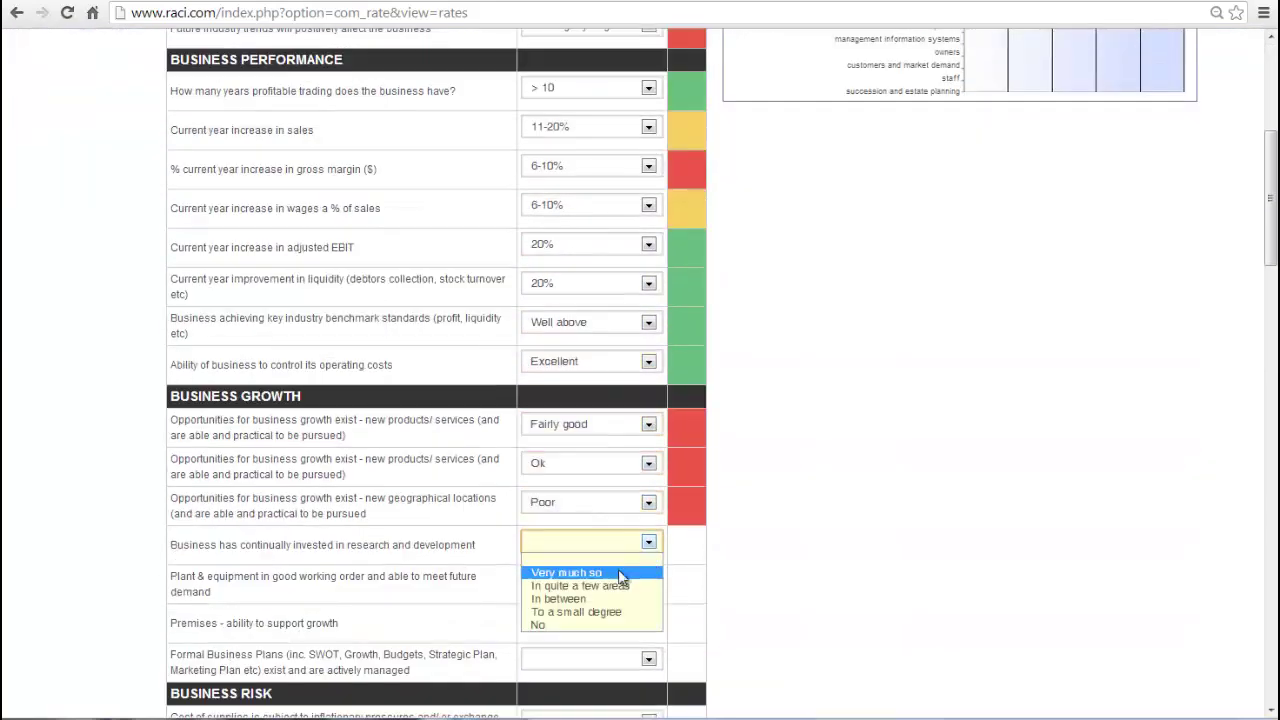
pyautogui.moveTo(648, 544); pyautogui.dragTo(580, 588)
pyautogui.moveTo(648, 581); pyautogui.dragTo(560, 625)
pyautogui.moveTo(648, 620); pyautogui.dragTo(580, 690)
pyautogui.moveTo(648, 658); pyautogui.dragTo(560, 712)
pyautogui.scroll(-4, 600, 500)
pyautogui.moveTo(648, 287); pyautogui.dragTo(560, 383)
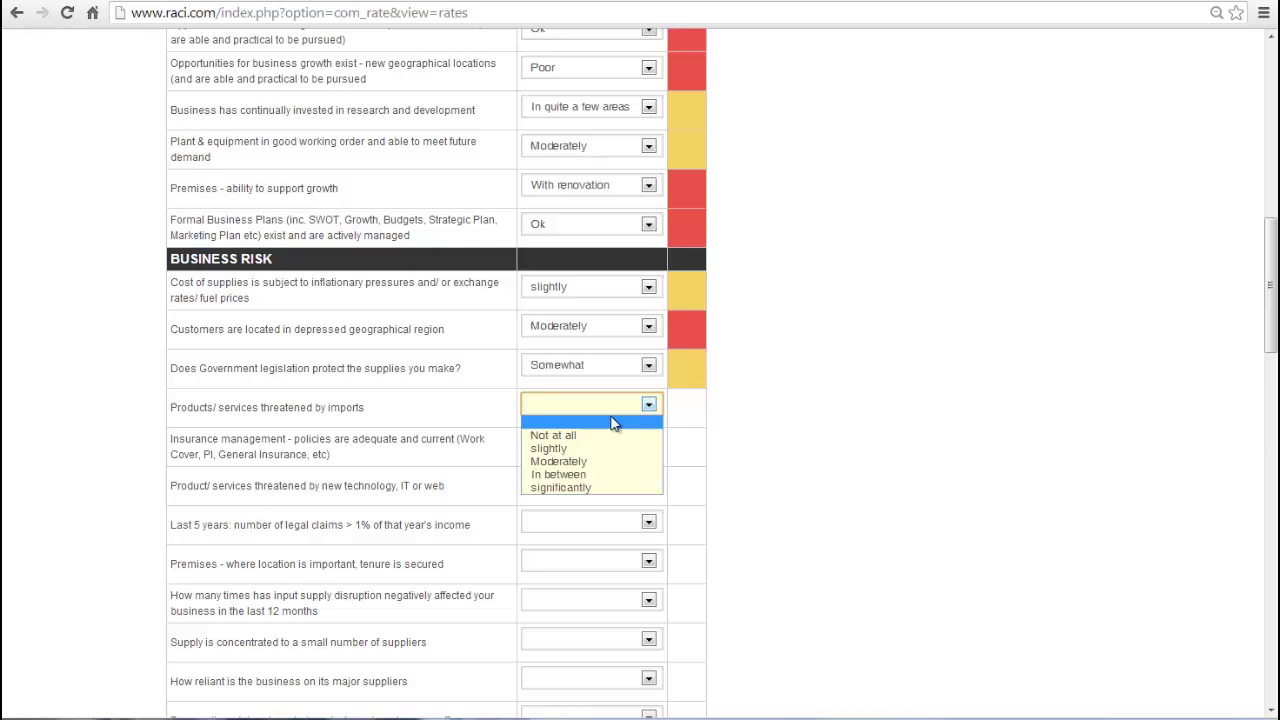
# Step: Answer all Business Risk questions, including reliance on major suppliers
pyautogui.moveTo(648, 404); pyautogui.dragTo(560, 461)
pyautogui.moveTo(648, 443); pyautogui.dragTo(560, 500)
pyautogui.moveTo(648, 482); pyautogui.dragTo(560, 513)
pyautogui.moveTo(648, 521); pyautogui.dragTo(586, 552)
pyautogui.moveTo(648, 560); pyautogui.dragTo(560, 604)
pyautogui.moveTo(648, 599); pyautogui.dragTo(560, 656)
pyautogui.moveTo(648, 639); pyautogui.dragTo(608, 683)
pyautogui.click(615, 688)
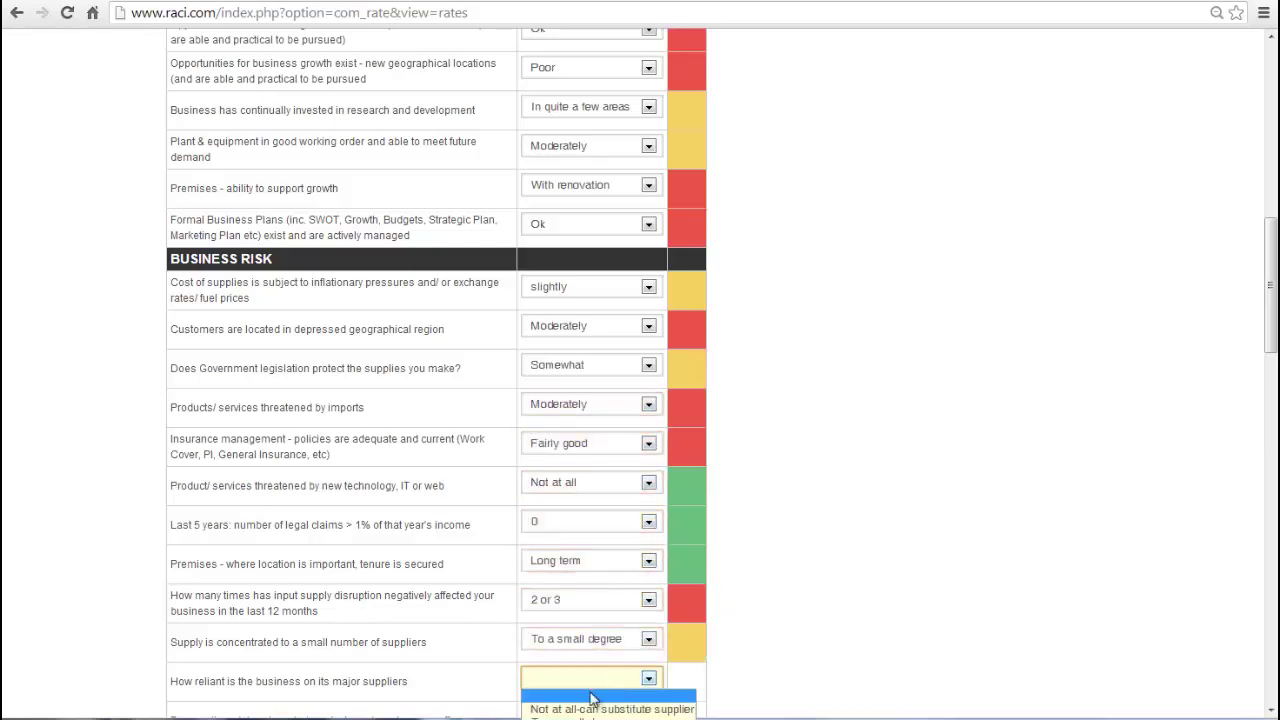
pyautogui.click(600, 706)
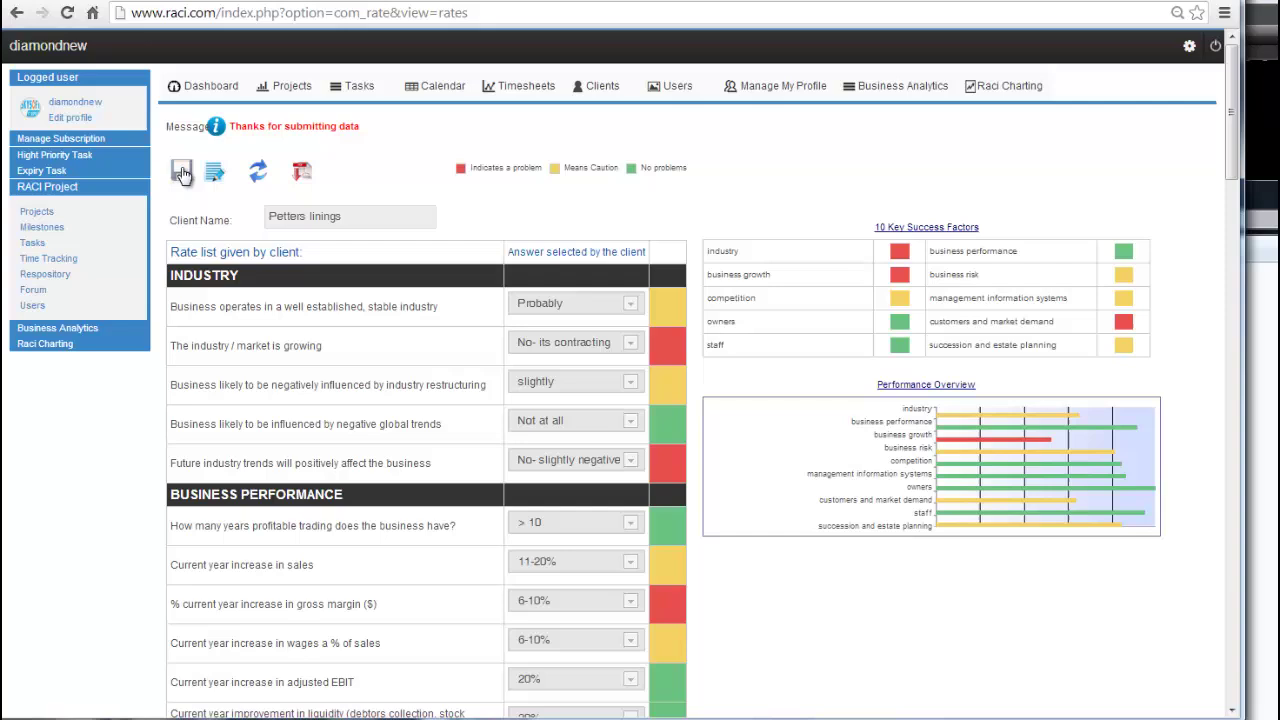
# Step: Export the completed form as a PDF, keep the download and open it
pyautogui.click(302, 175)
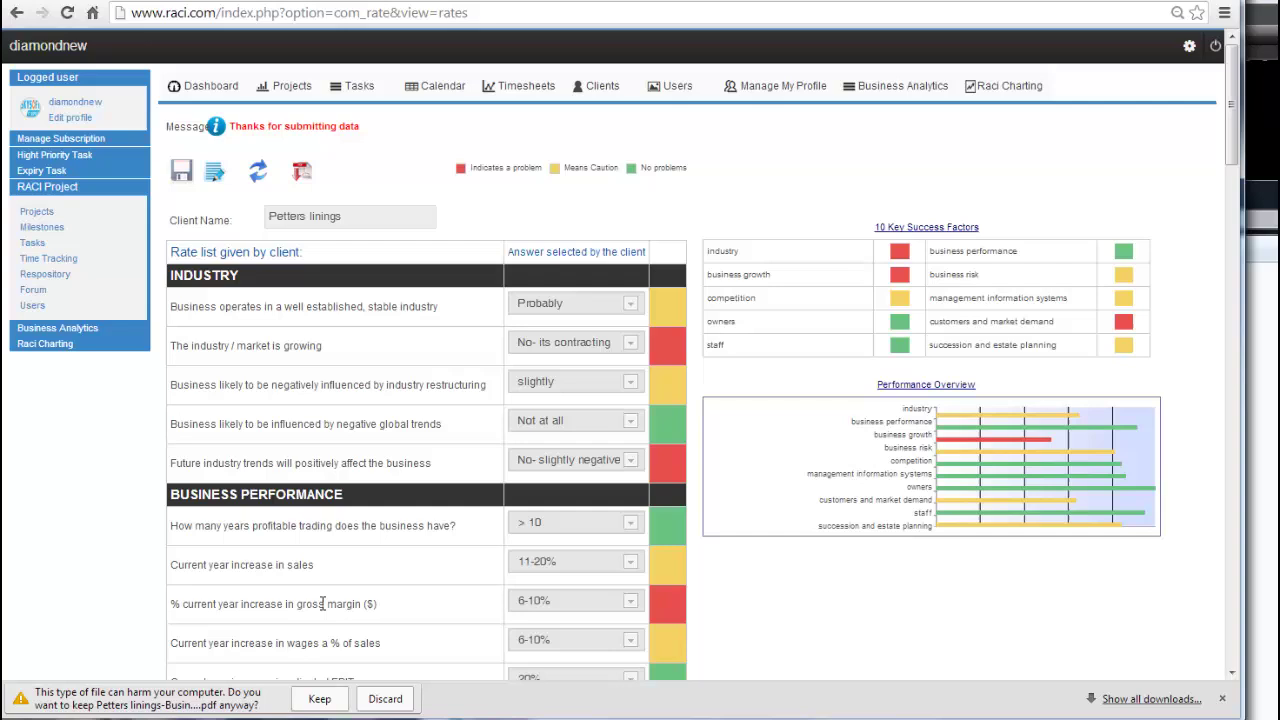
pyautogui.click(318, 699)
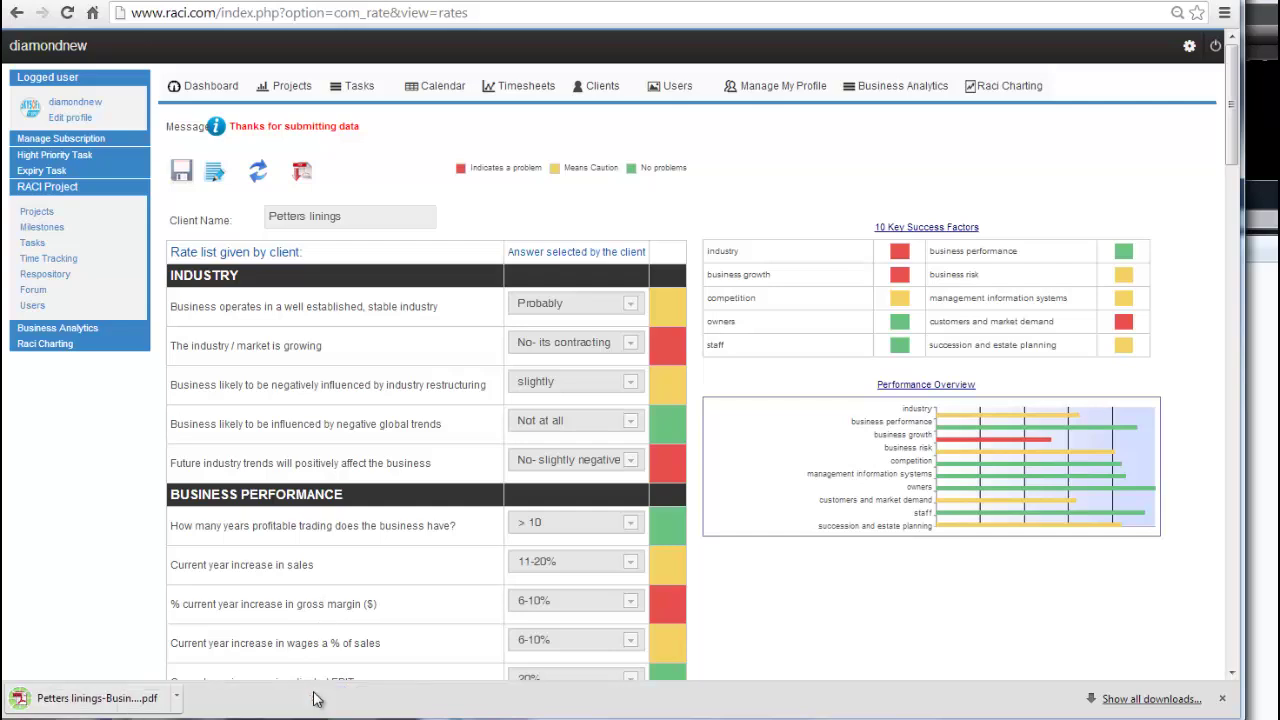
pyautogui.click(97, 705)
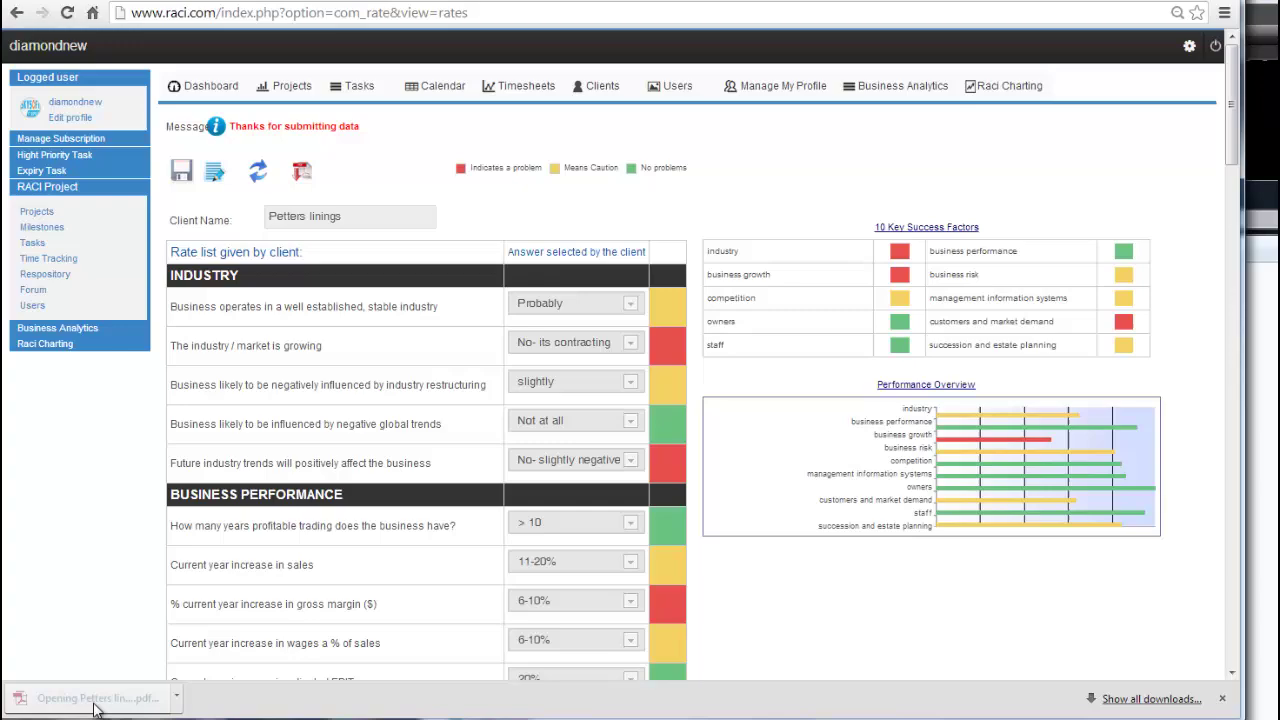
# Step: Scroll through the PDF's colour-coded ratings and charts, then clear the client name and all answers
pyautogui.scroll(-10, 1206, 228)
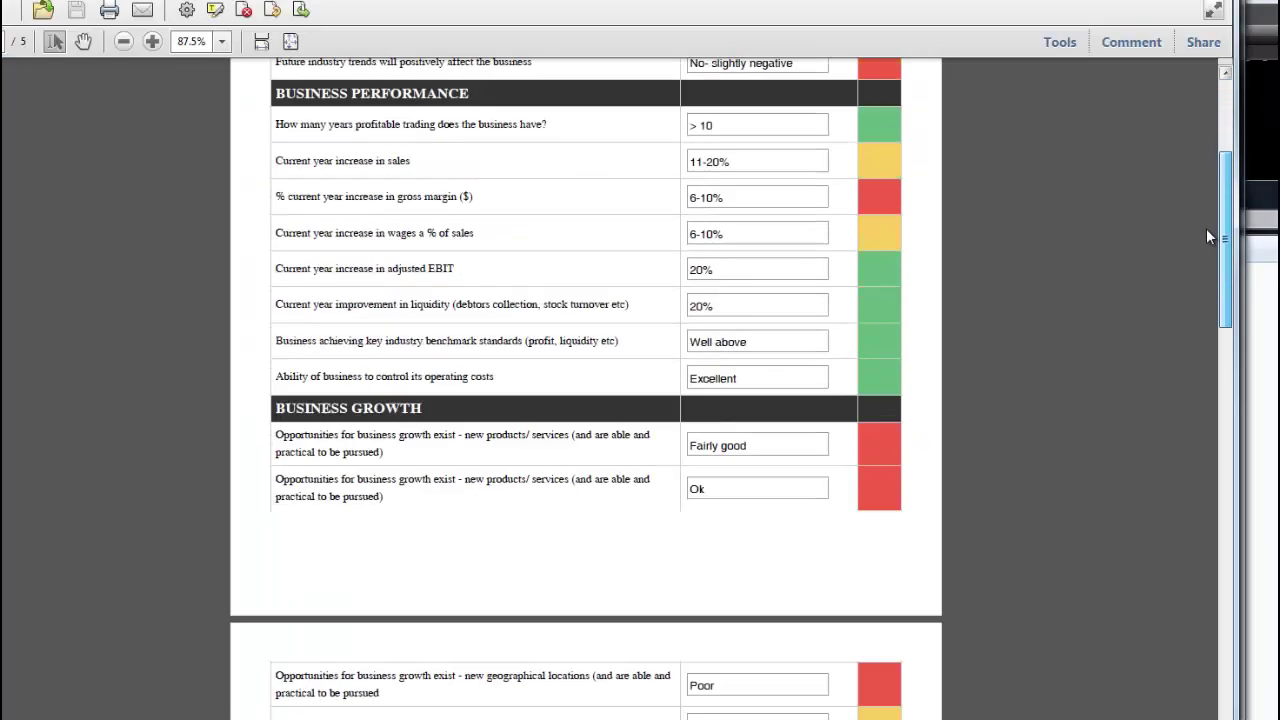
pyautogui.scroll(-15, 1177, 348)
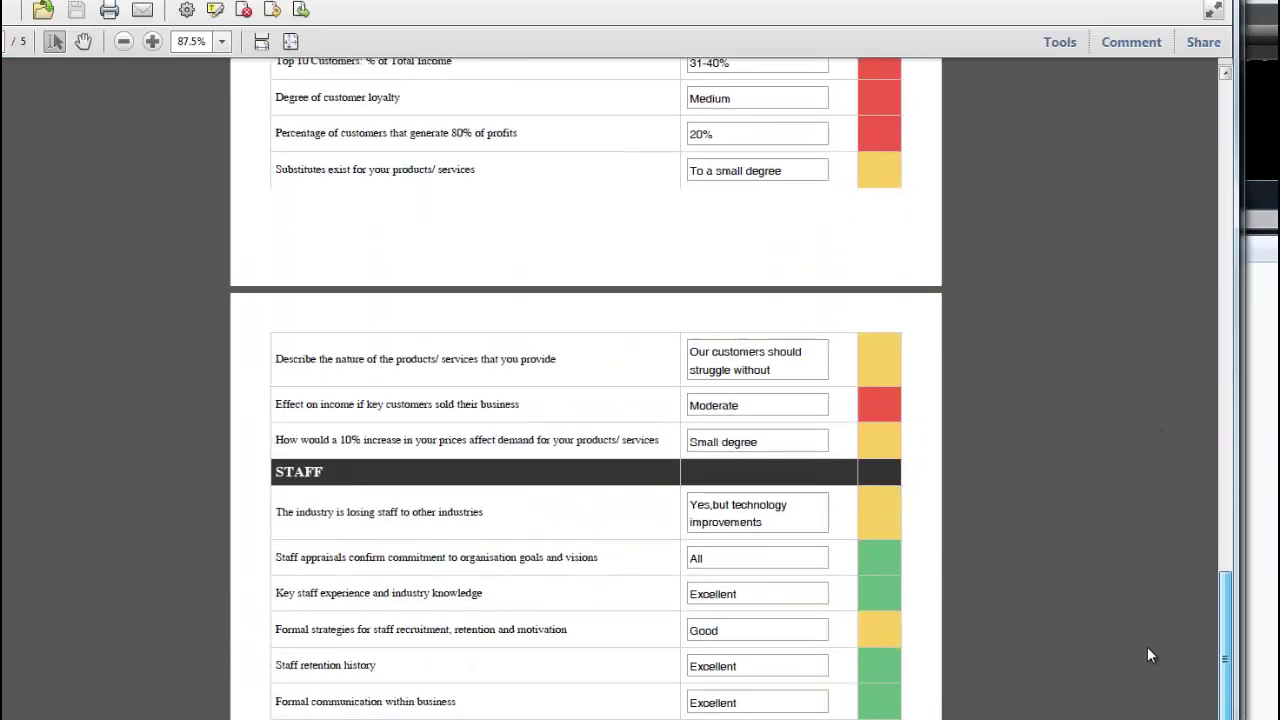
pyautogui.scroll(-5, 585, 390)
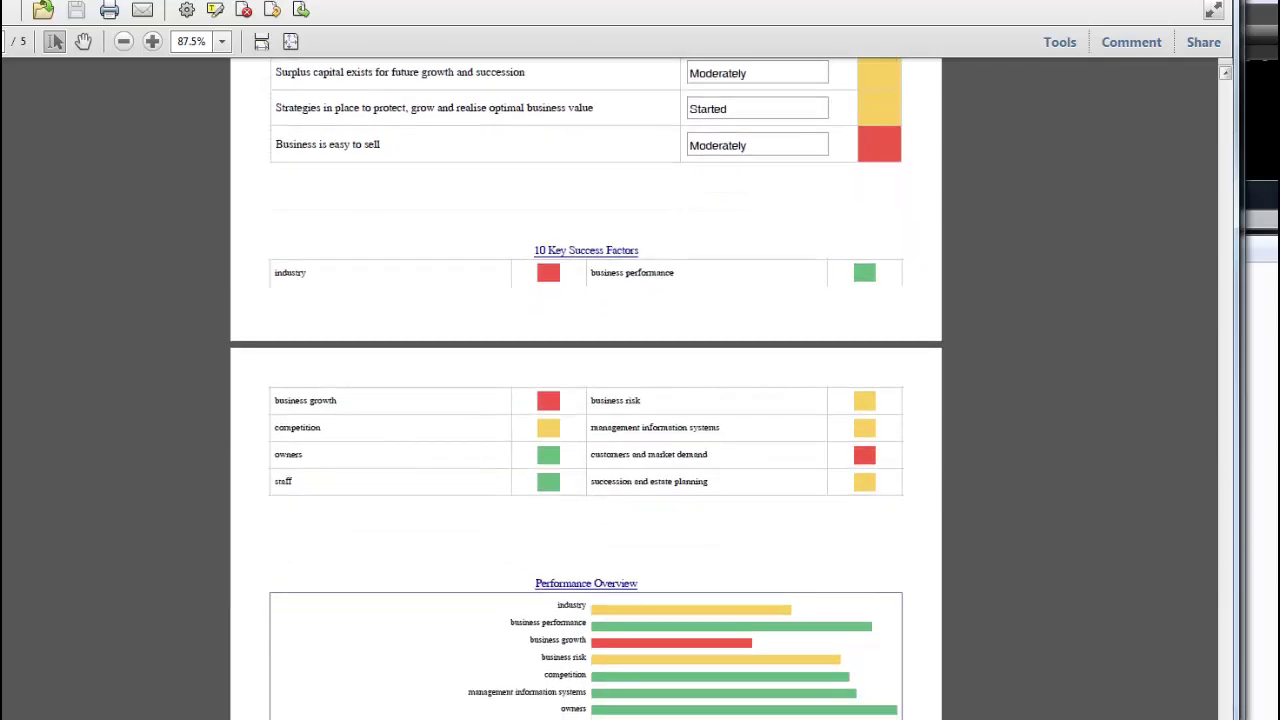
pyautogui.scroll(-1, 586, 387)
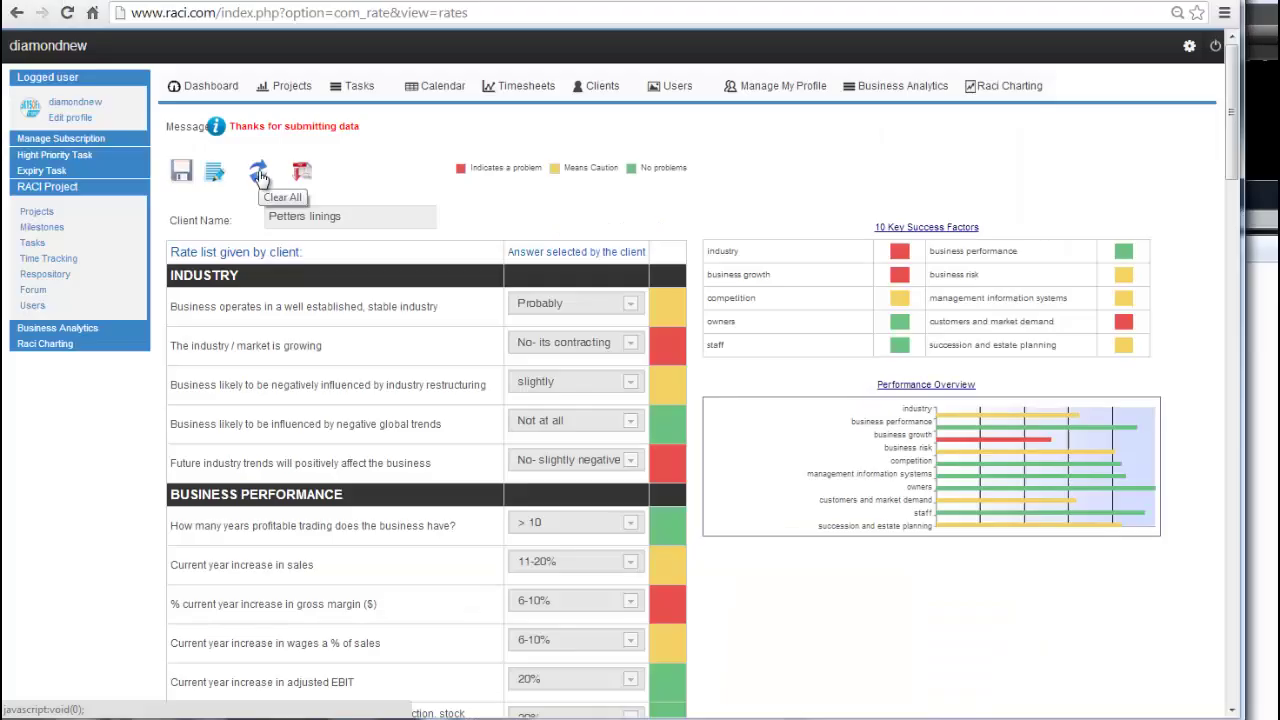
pyautogui.click(259, 176)
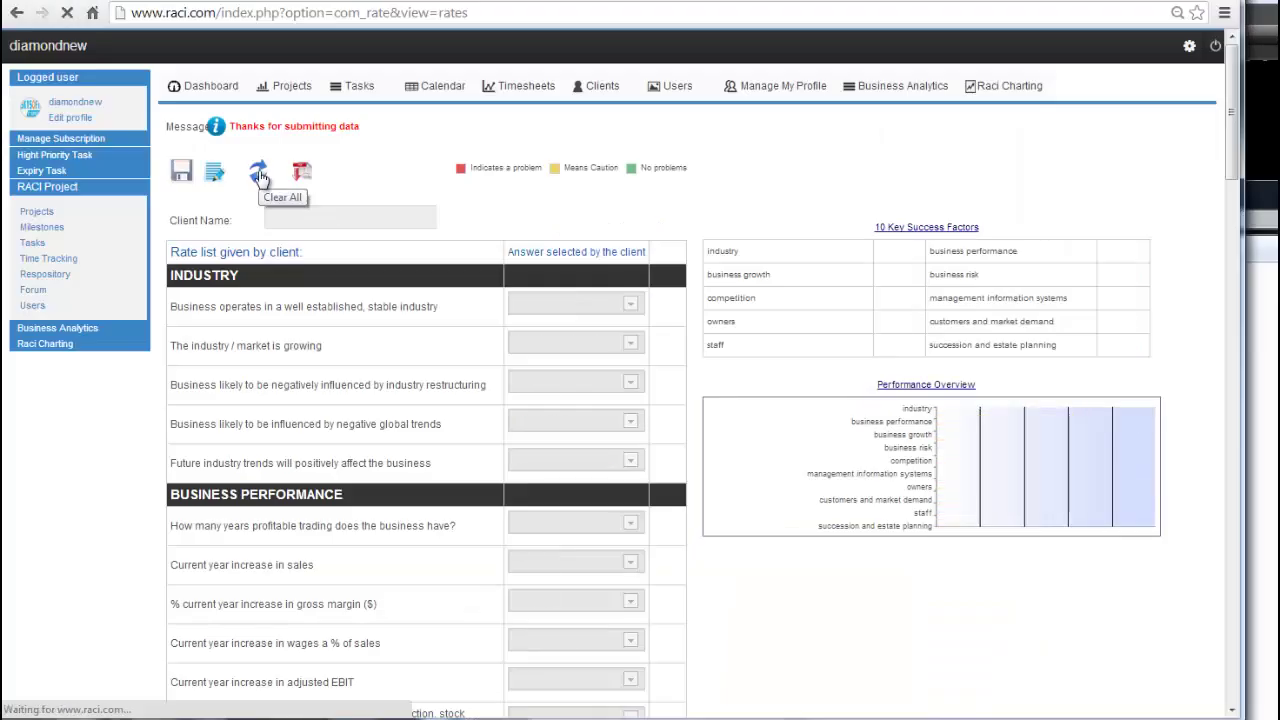